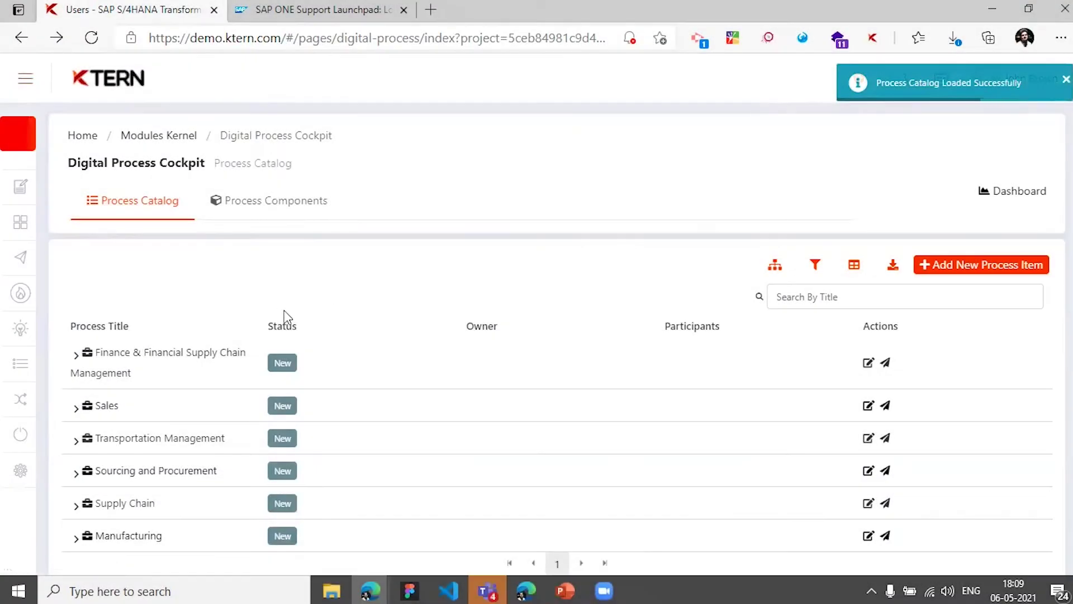
# Widen the Process Title column and expand Finance & Financial Supply Chain Management's sub-processes
pyautogui.moveTo(257, 327); pyautogui.dragTo(372, 330)
pyautogui.scroll(-1, 373, 330)
pyautogui.click(77, 348)
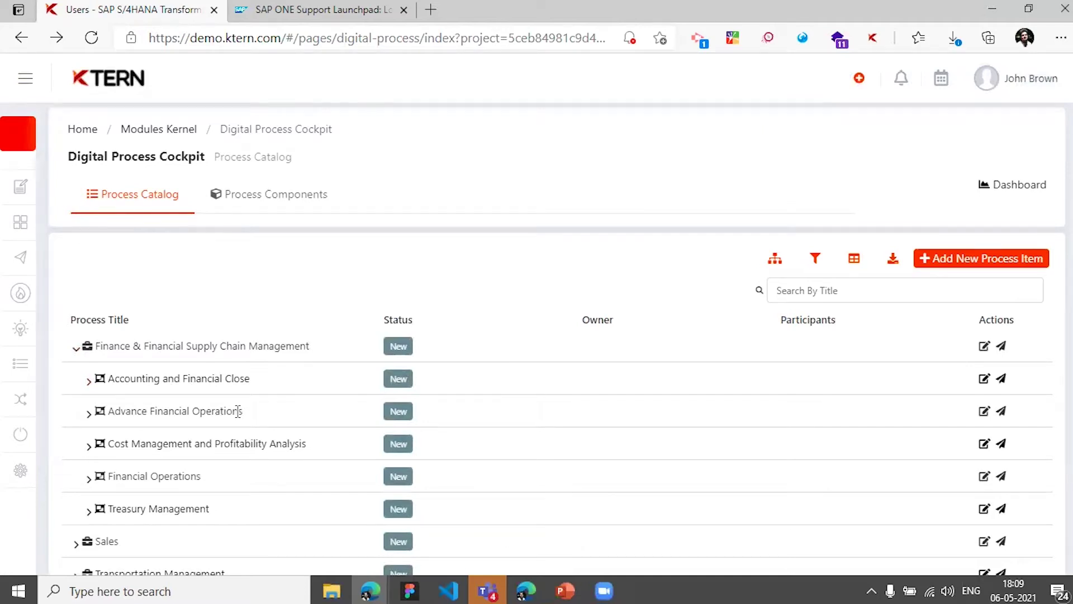
# Open Transformation Hub > Timeline to show the Discover-to-Run phases in workbook view
pyautogui.click(31, 78)
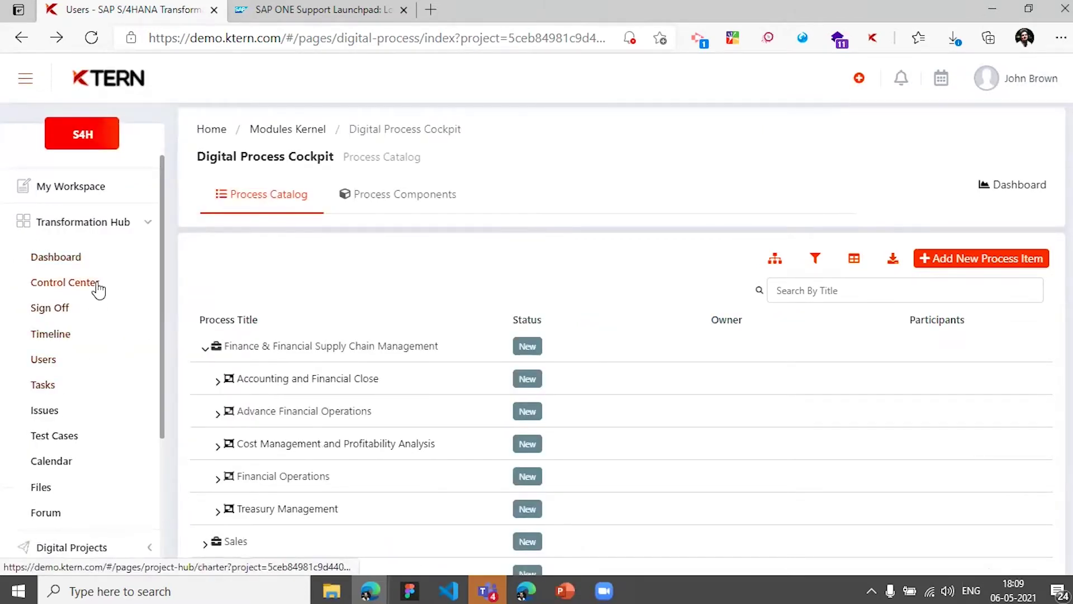
pyautogui.click(93, 336)
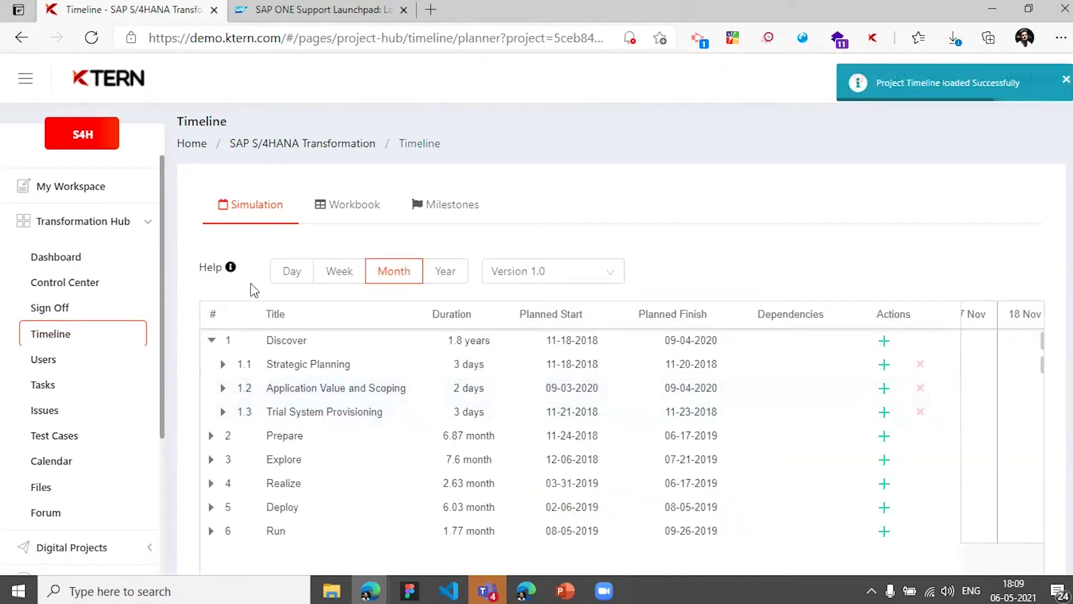
pyautogui.click(350, 204)
# Switch to the QAS project window and open the Digital Process catalog from My Workspace
pyautogui.hotkey('alt', 'Tab')
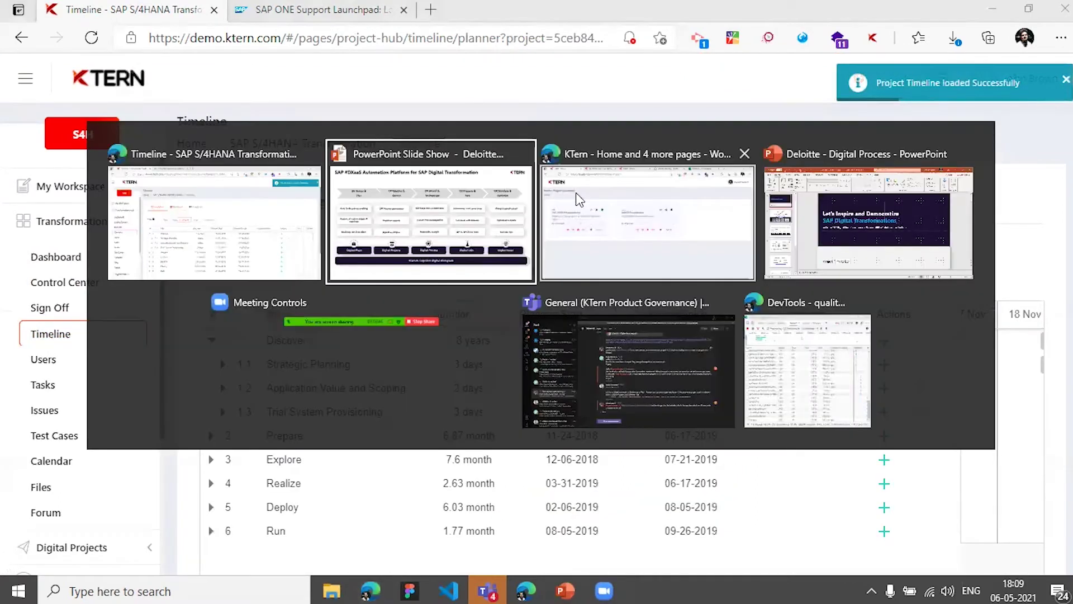
pyautogui.click(336, 9)
pyautogui.click(177, 7)
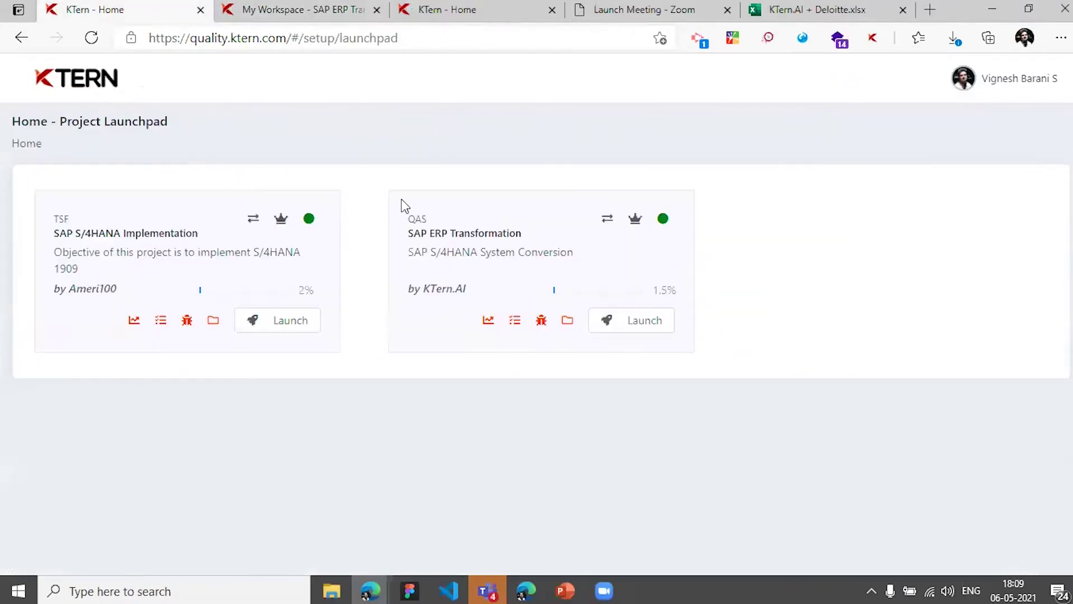
pyautogui.click(282, 8)
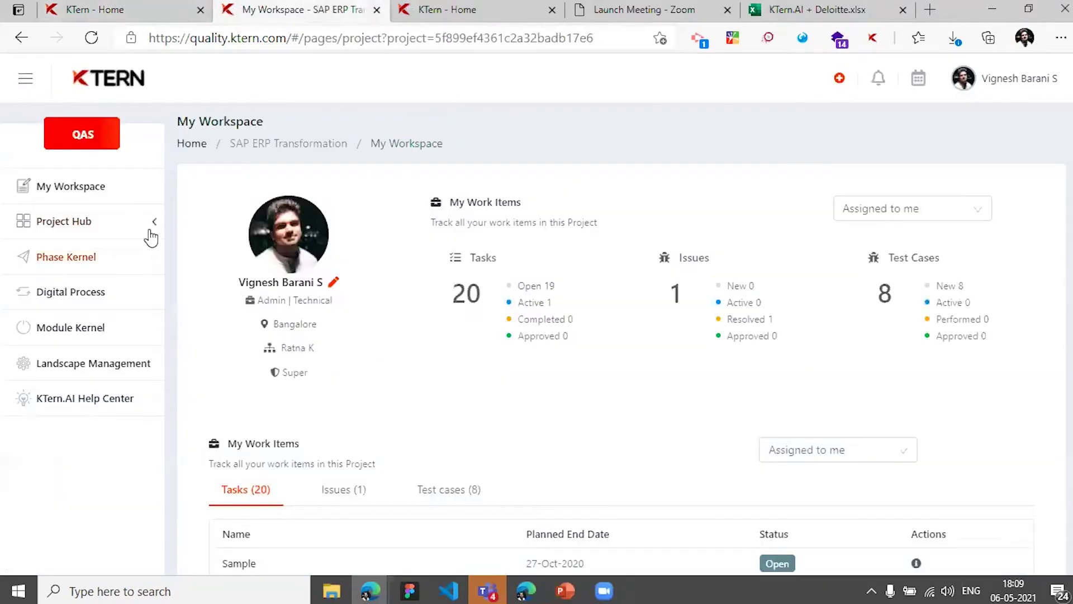
pyautogui.click(105, 296)
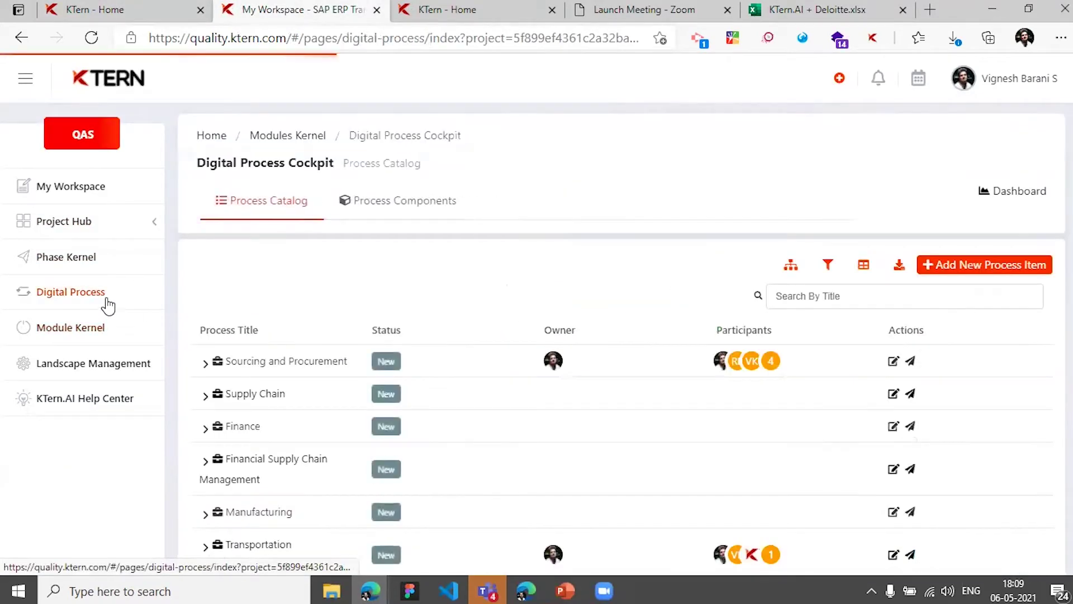
# Expand Sourcing and Procurement > Procurement Analytics > 2QK and open BSDK - Analytics - Purchase Variant
pyautogui.scroll(-3, 256, 300)
pyautogui.scroll(1, 194, 195)
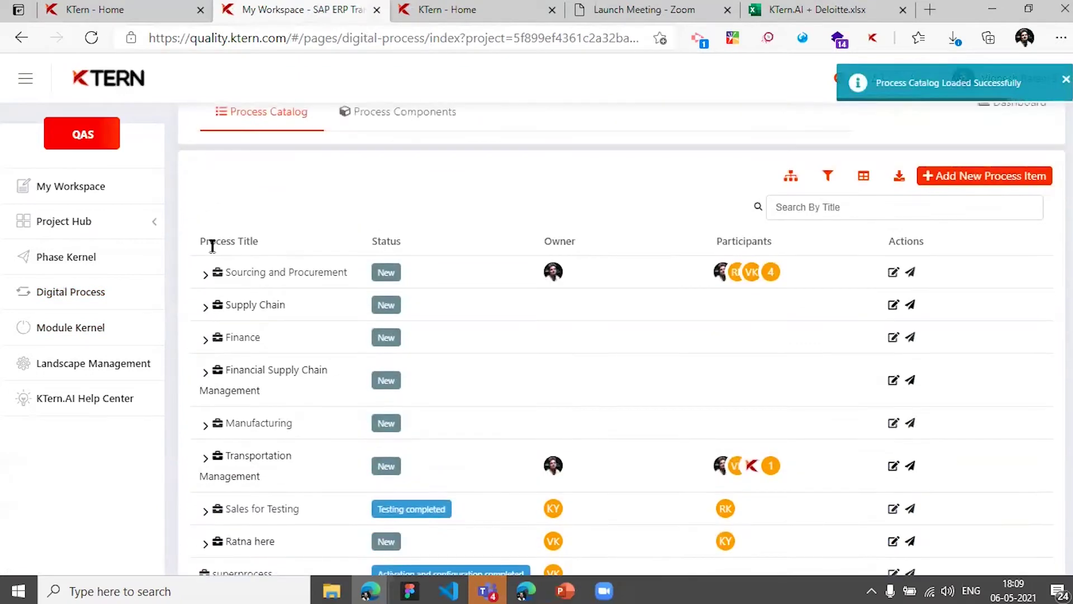
pyautogui.click(205, 274)
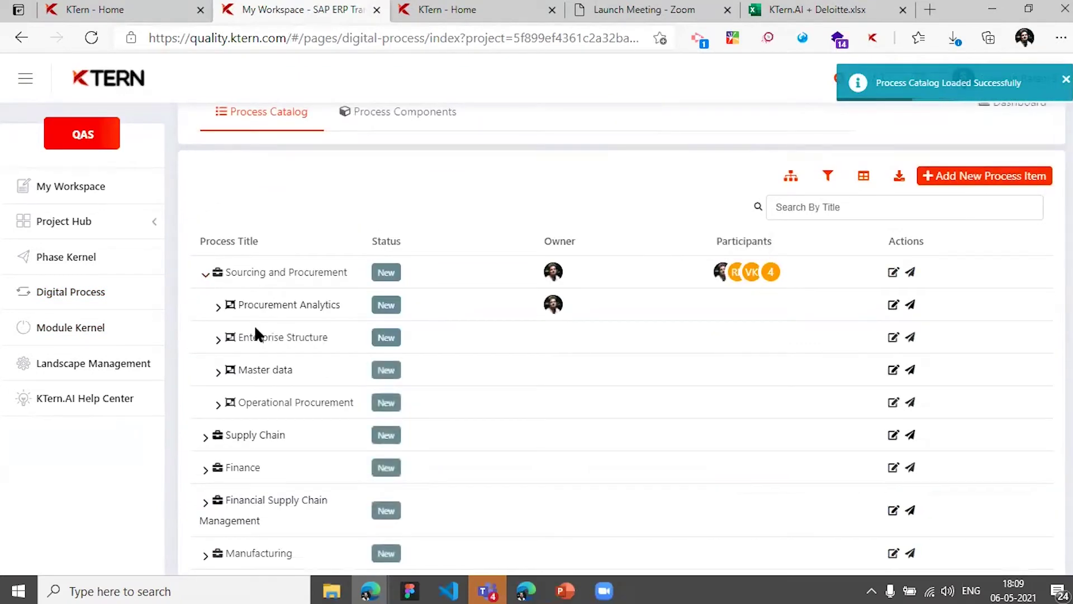
pyautogui.click(218, 306)
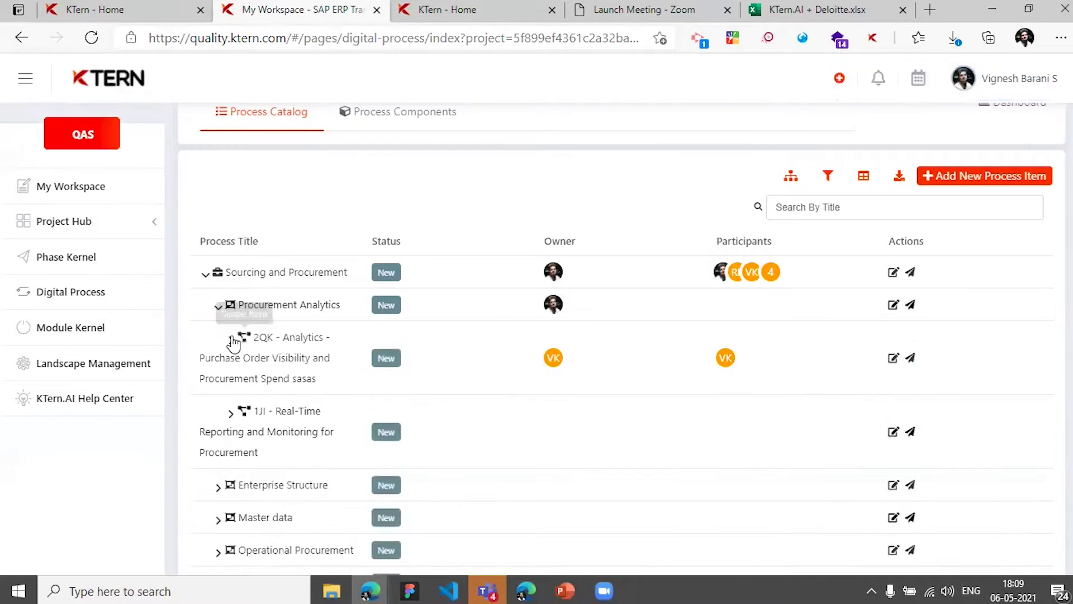
pyautogui.click(231, 339)
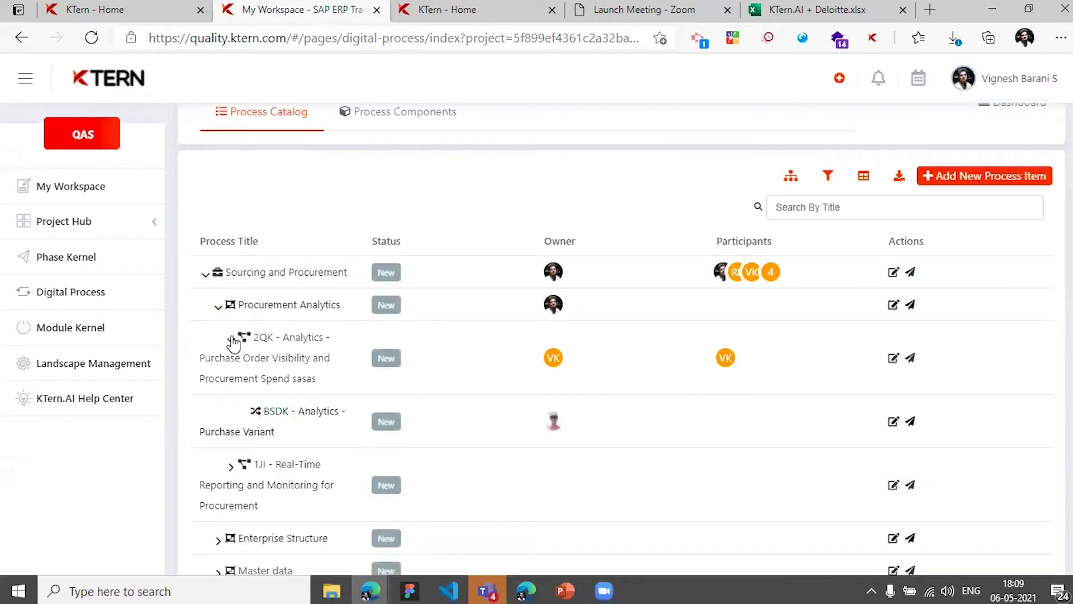
pyautogui.click(910, 422)
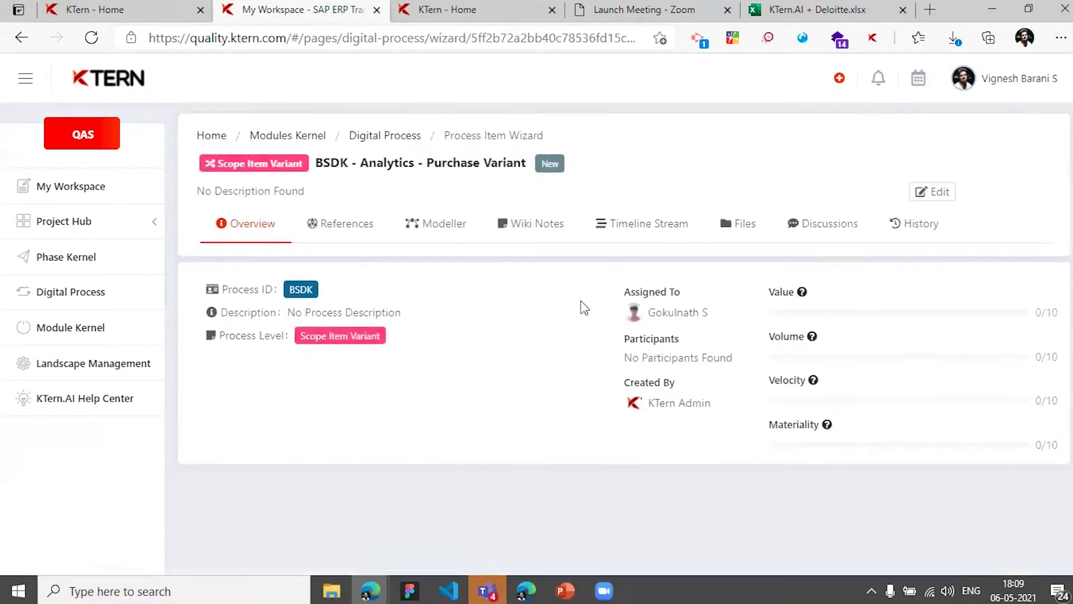
# Collapse the navigation panel and bring up the create menu on the 9-record Backlog
pyautogui.click(47, 90)
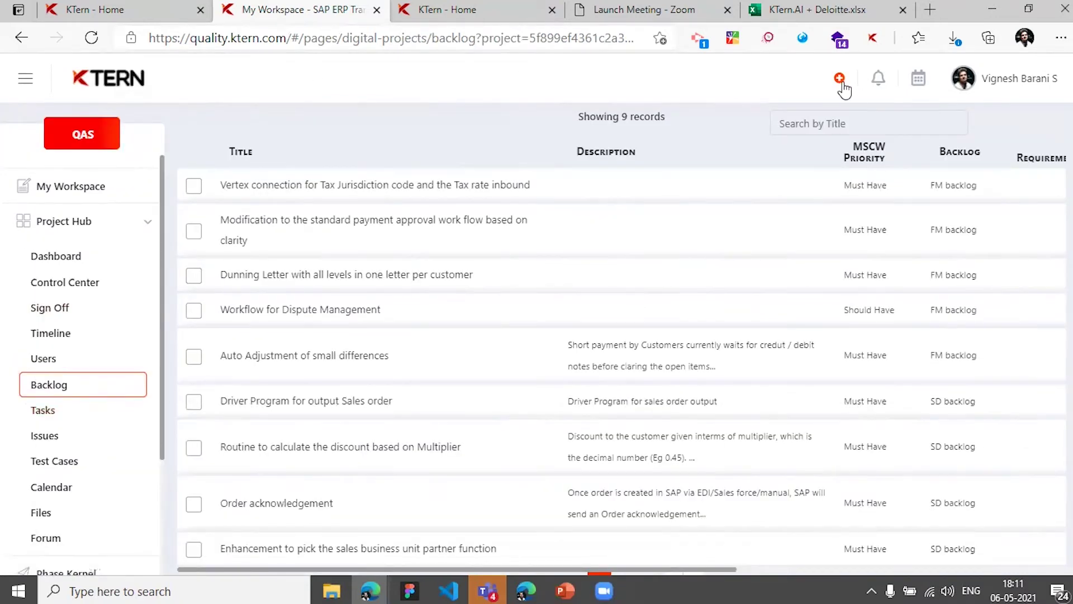
pyautogui.click(841, 80)
# Start a Clone and Create with Clone set to Task 'Fit Gap Analysis Workshops'
pyautogui.click(845, 272)
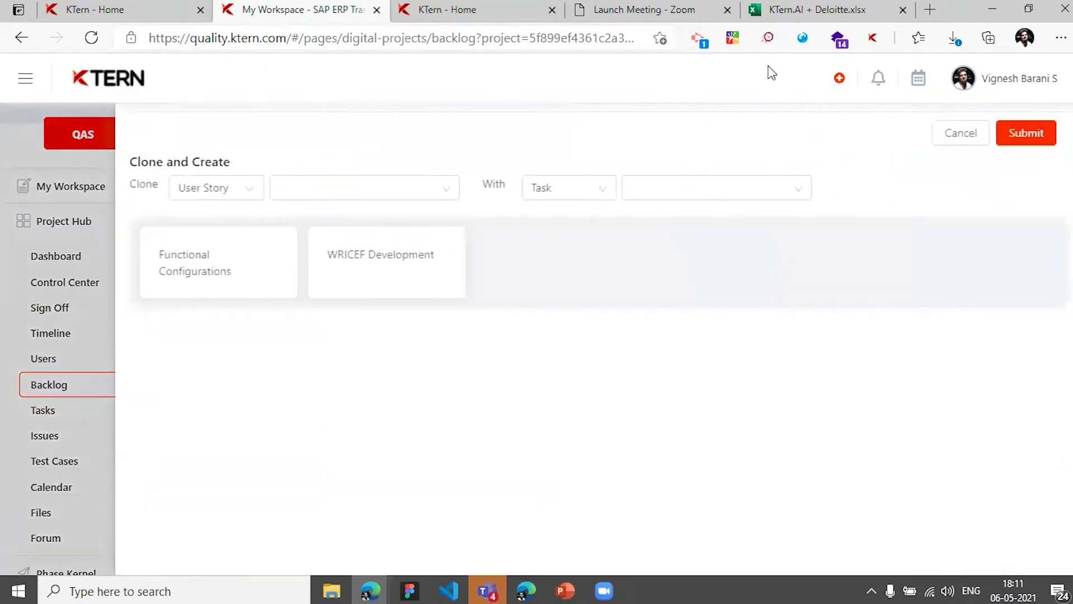
pyautogui.click(232, 190)
pyautogui.click(228, 217)
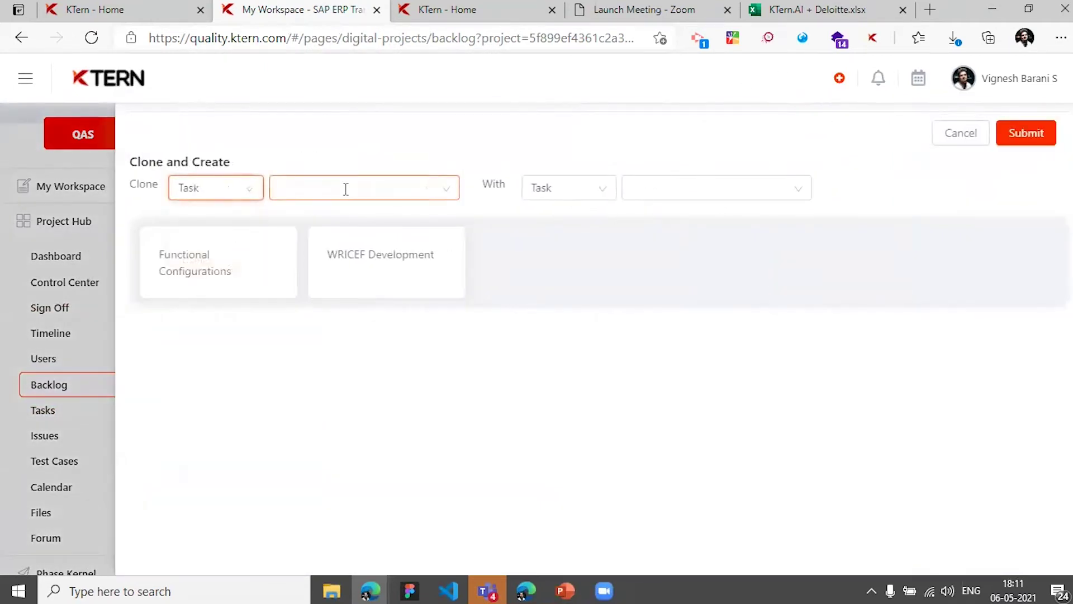
pyautogui.click(346, 188)
pyautogui.write('Fit')
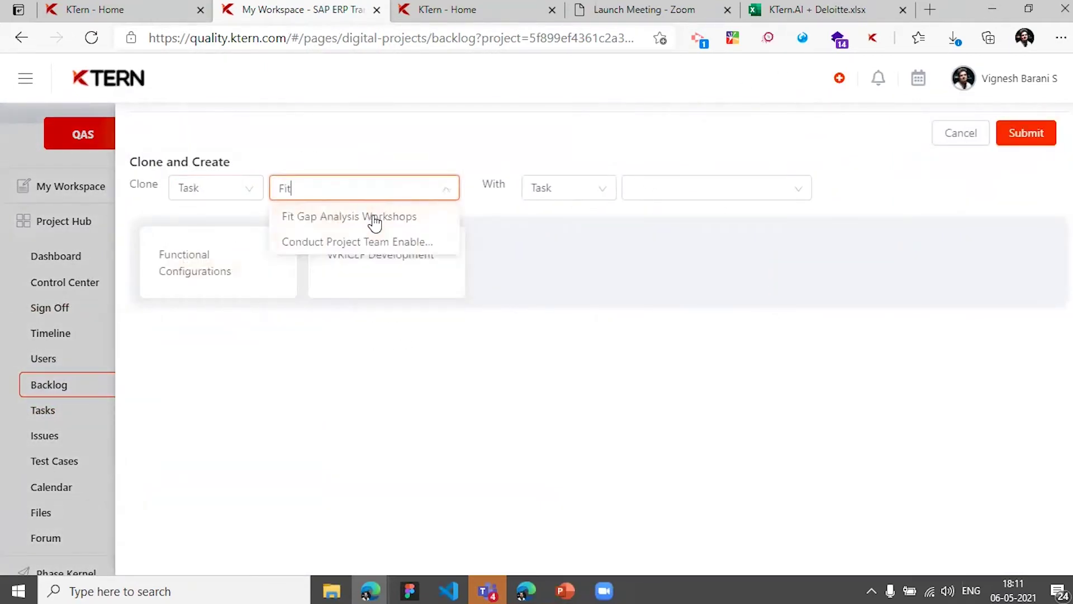
pyautogui.click(371, 218)
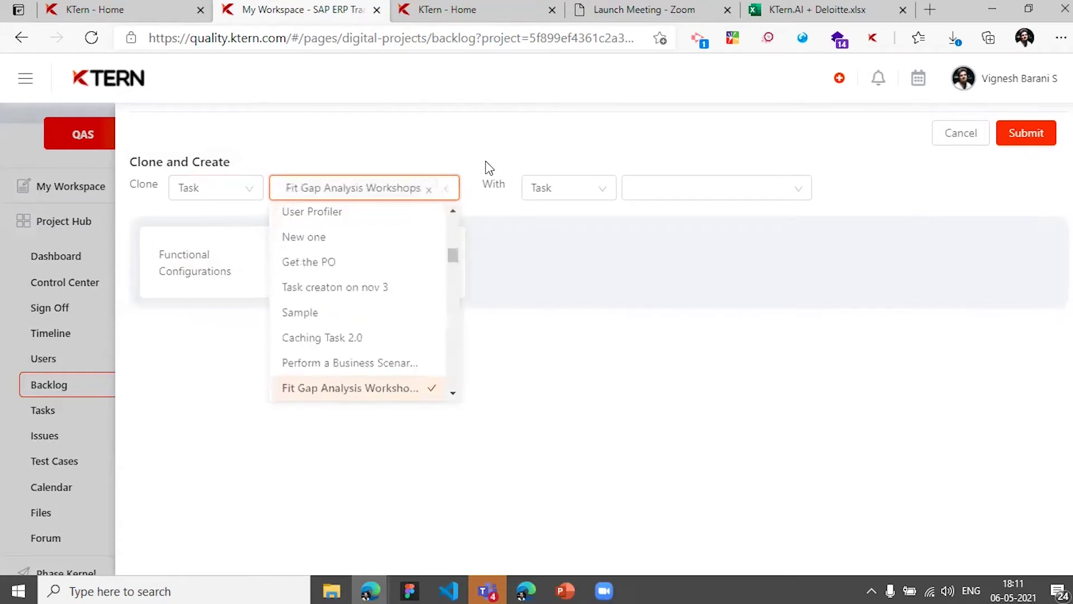
pyautogui.click(535, 173)
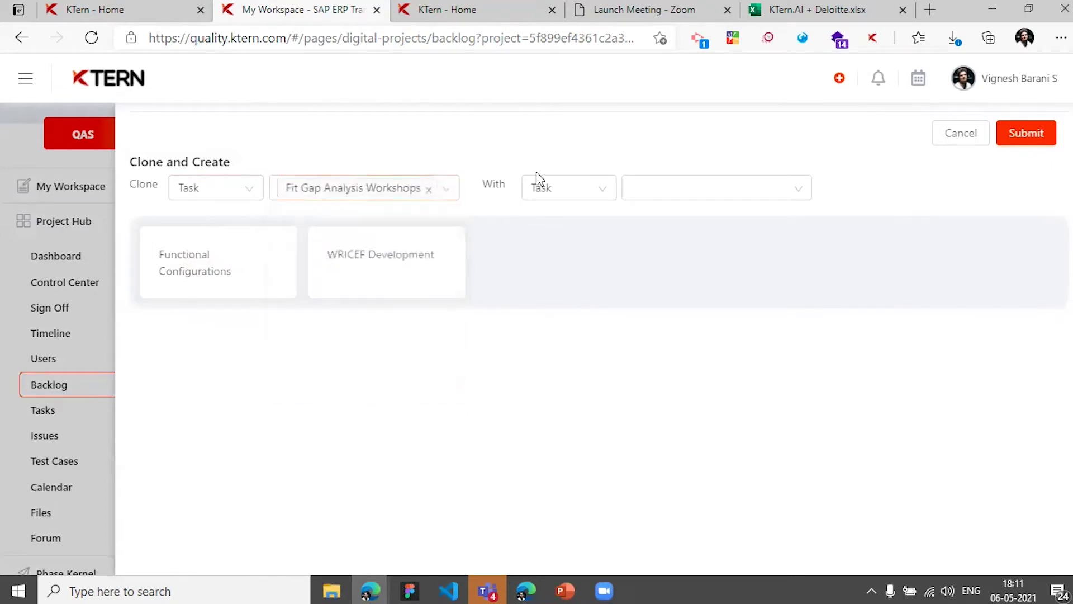
# Set With to Process and select Procurement Analytics, Purchase Order analytics, Purchase Variant, two Real-Time Reporting, Enterprise Structure
pyautogui.click(552, 196)
pyautogui.click(552, 241)
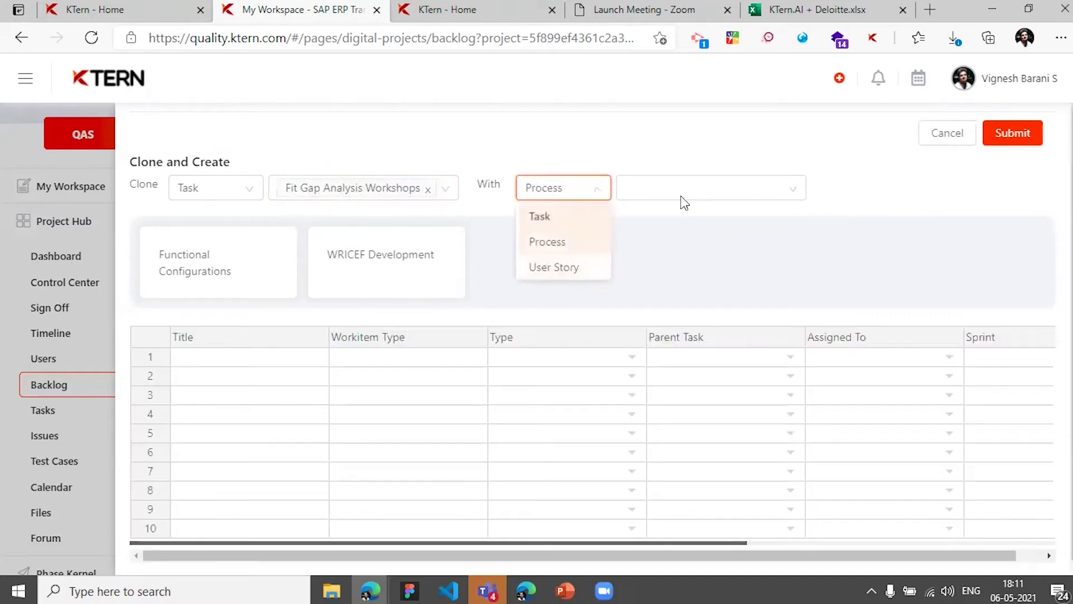
pyautogui.click(725, 186)
pyautogui.click(730, 222)
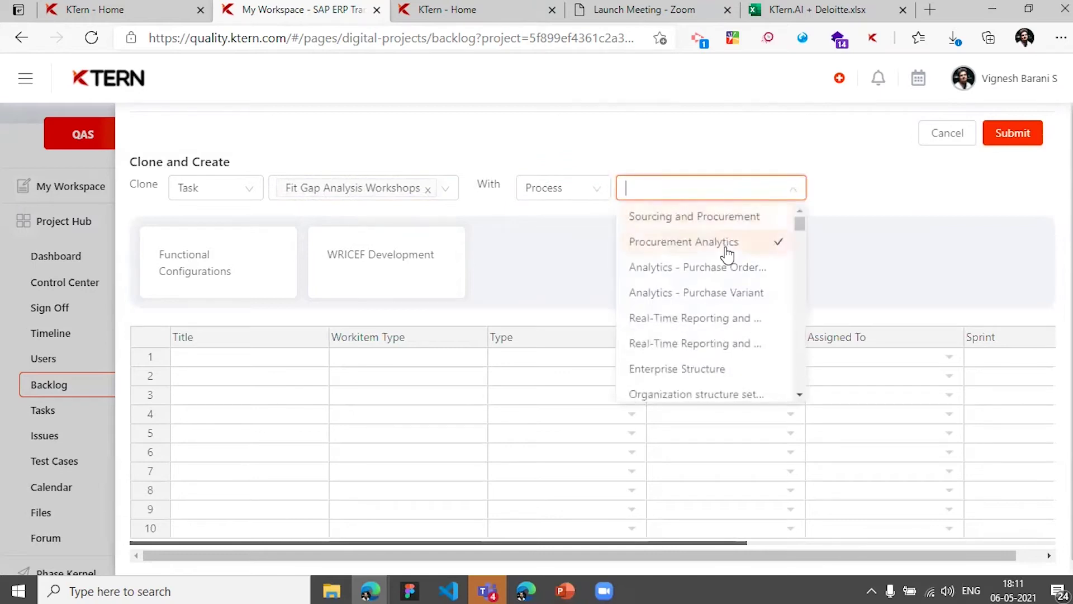
pyautogui.click(741, 245)
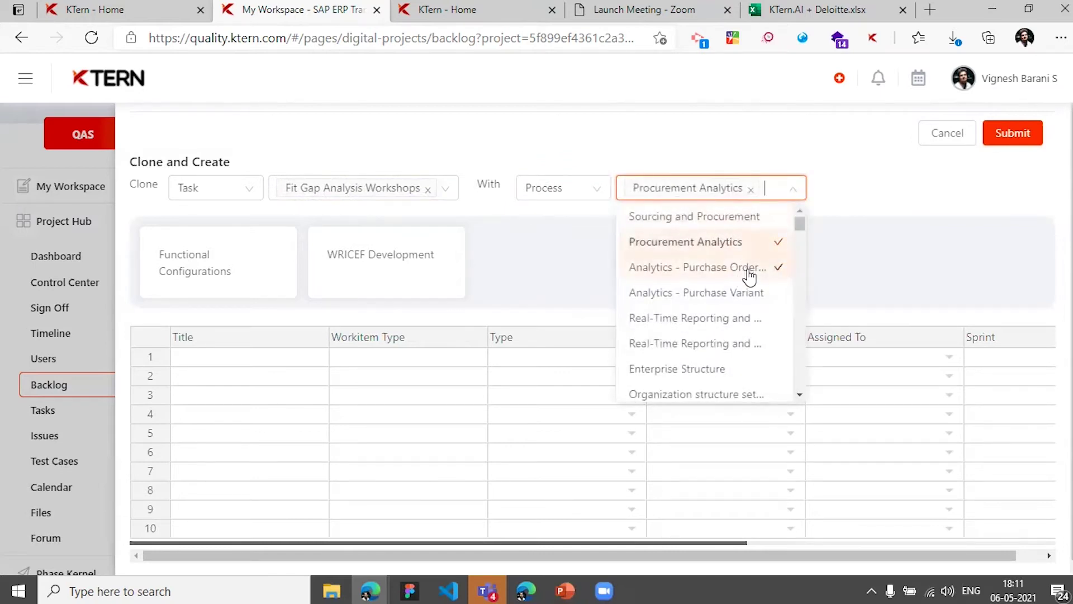
pyautogui.click(747, 272)
pyautogui.click(747, 313)
pyautogui.click(745, 339)
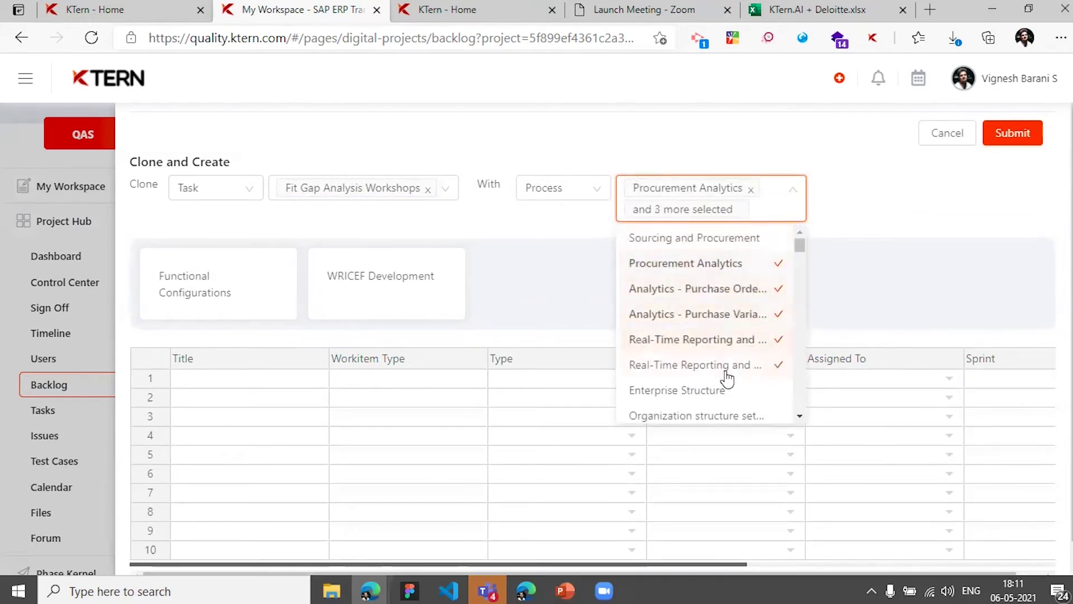
pyautogui.click(739, 365)
pyautogui.scroll(-2, 737, 385)
pyautogui.click(734, 308)
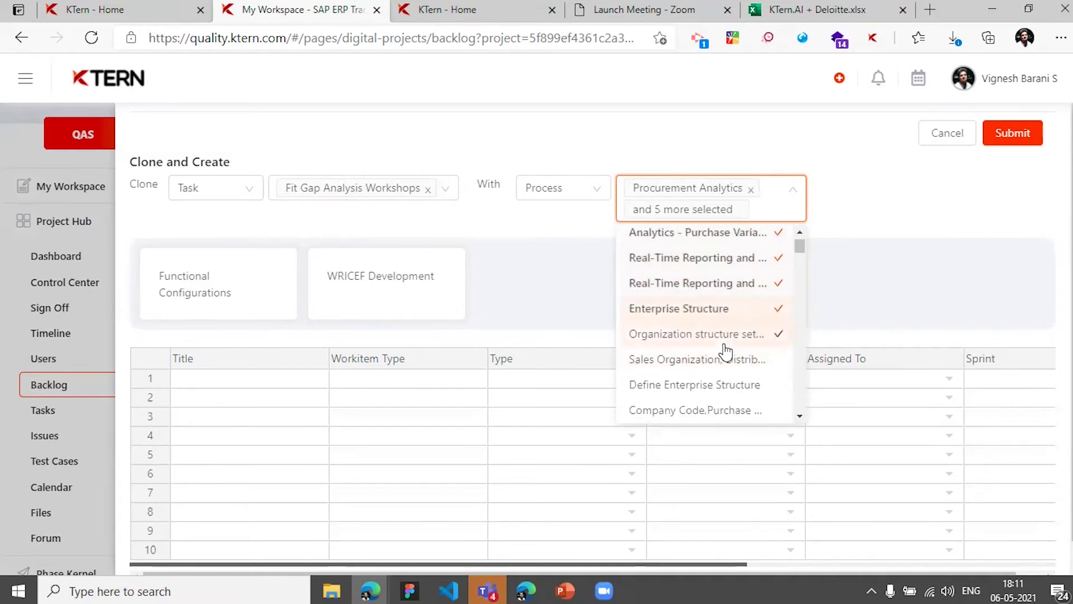
pyautogui.click(853, 203)
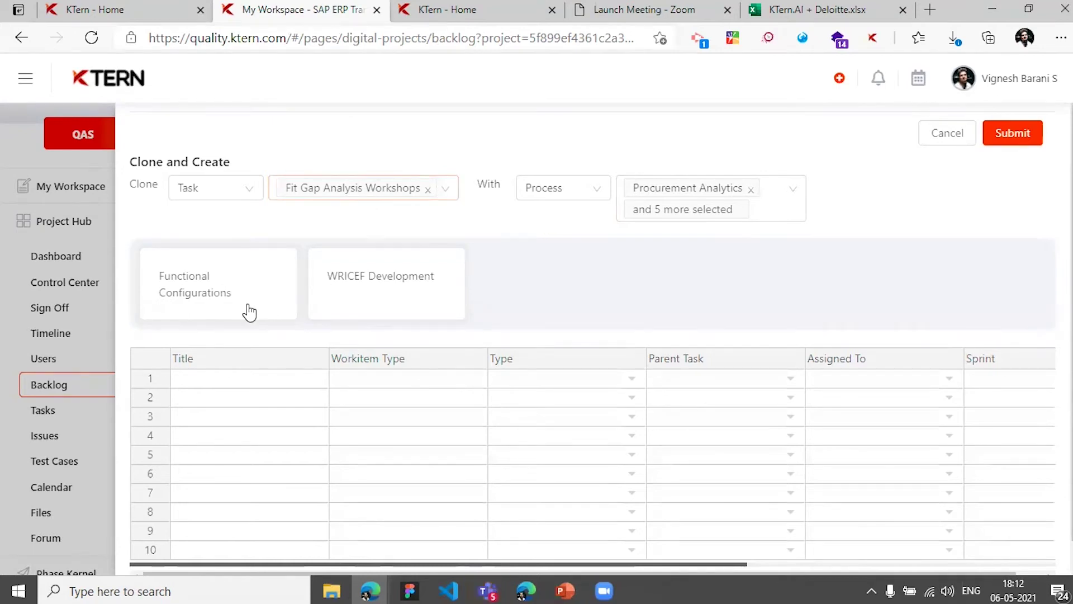
# Generate Functional Configurations tasks, such as Configure for Analytics - Purchase Variant, in the clone grid
pyautogui.scroll(-1, 249, 307)
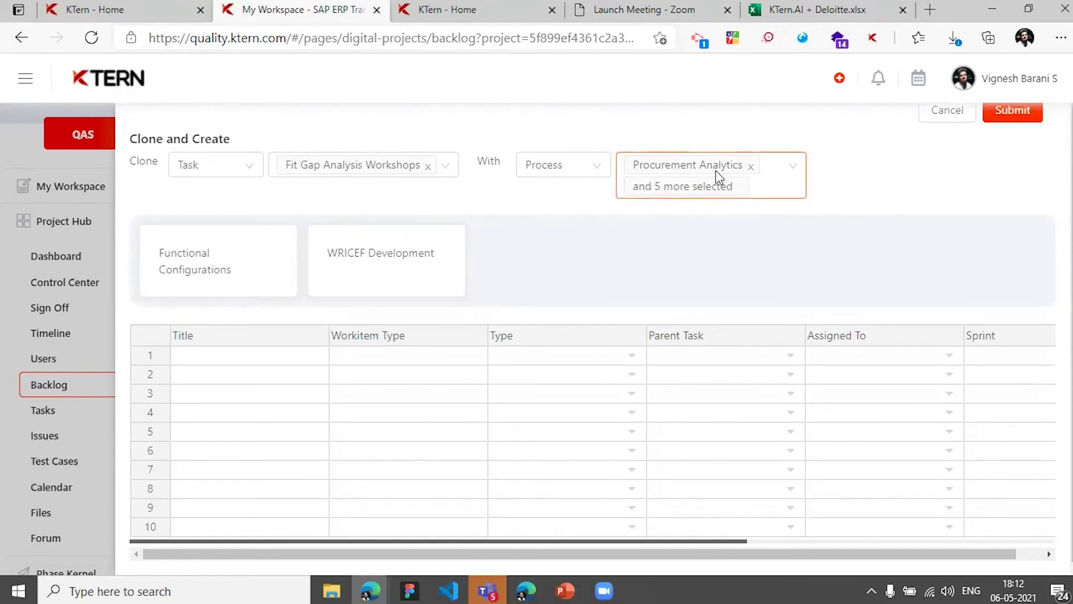
pyautogui.click(198, 269)
# Scroll through the generated Functional Configurations tasks down to Configure for Enterprise Structure
pyautogui.scroll(-5, 320, 376)
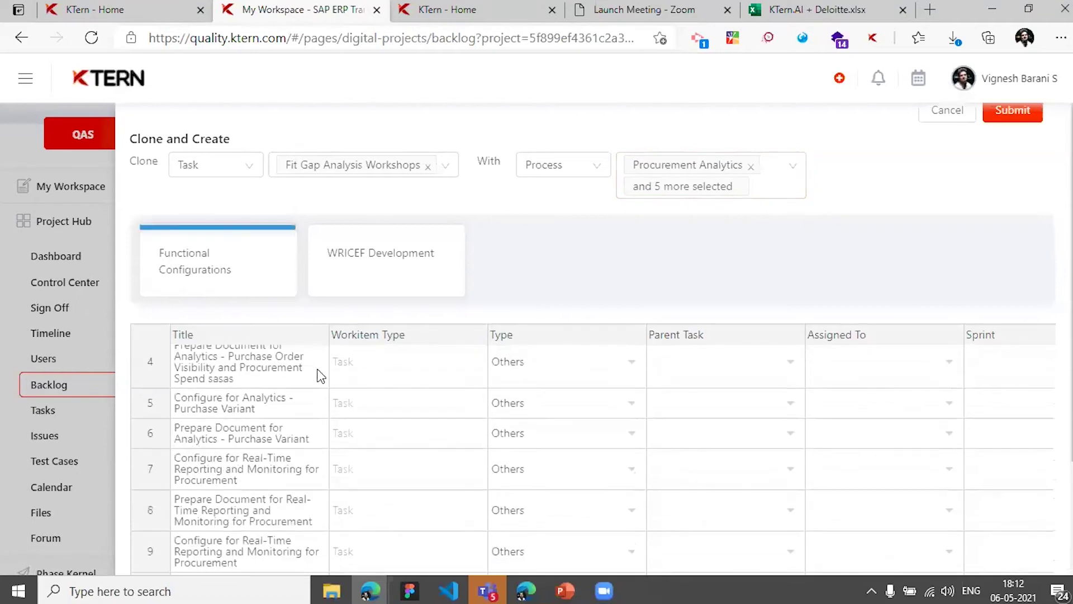
pyautogui.scroll(5, 329, 221)
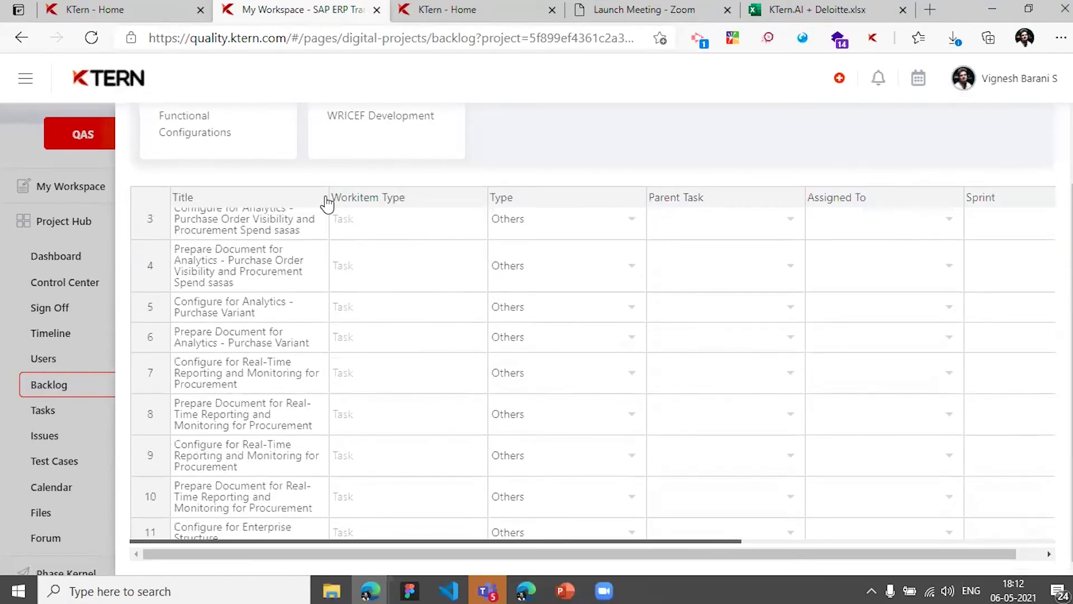
pyautogui.scroll(2, 326, 220)
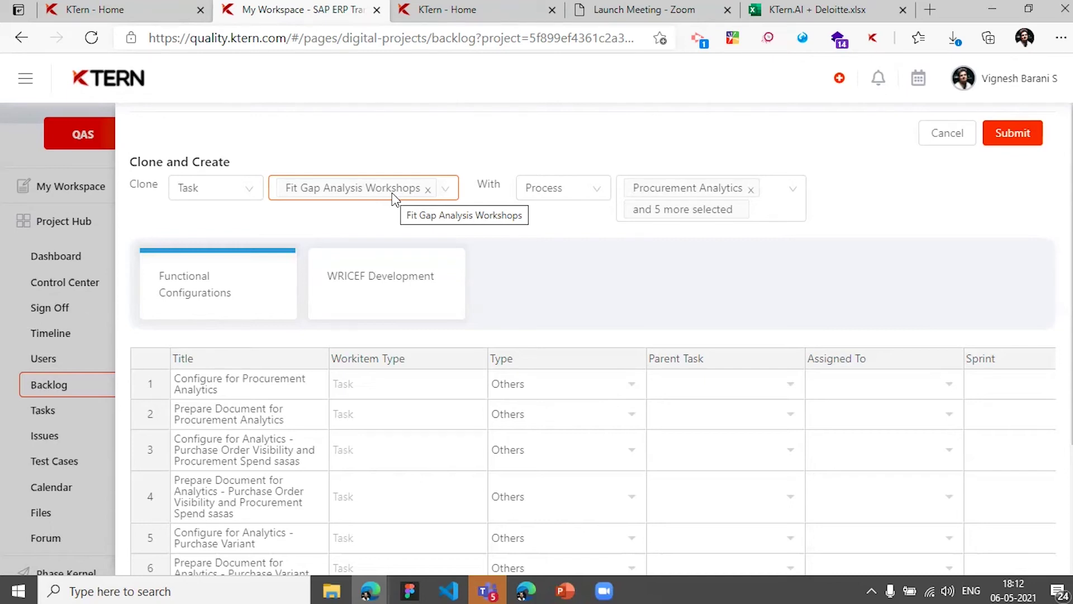
# Close the clone form and go via My Workspace and Backlog to the Digital Process Cockpit
pyautogui.click(970, 145)
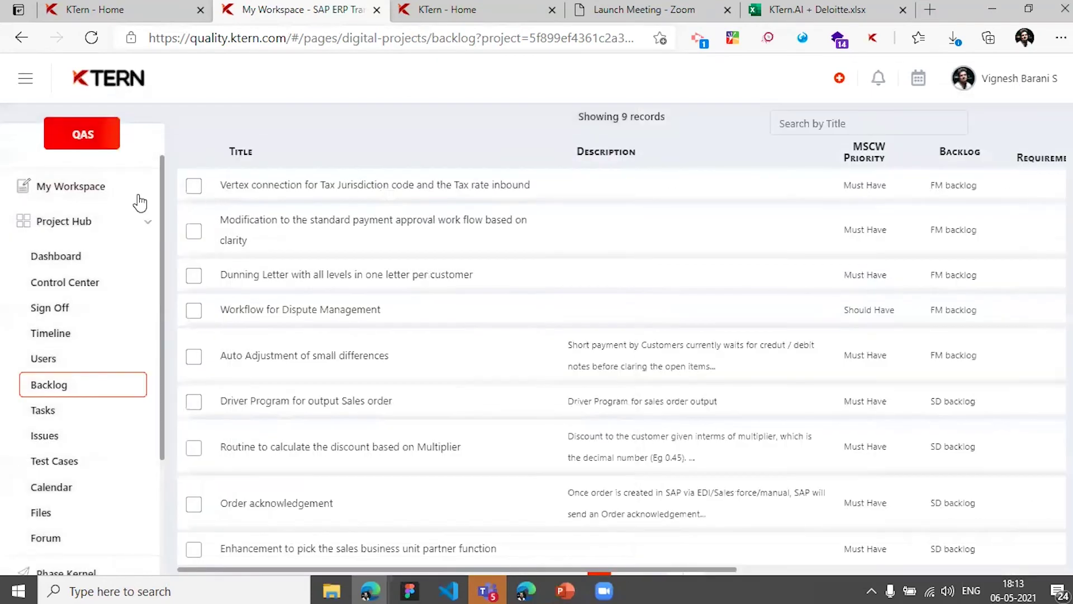
pyautogui.click(71, 186)
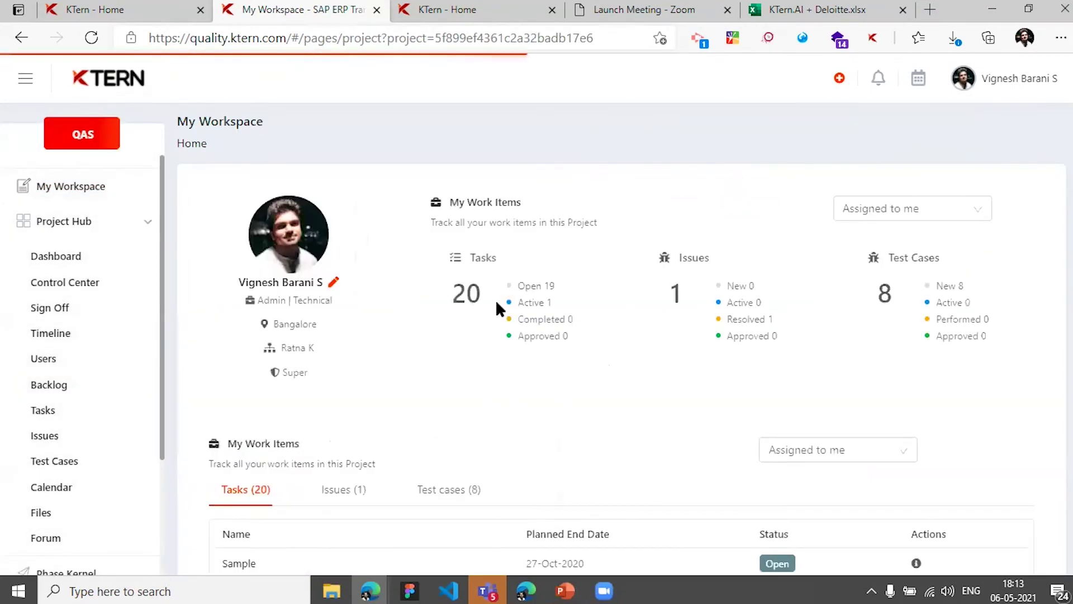
pyautogui.scroll(-1, 495, 300)
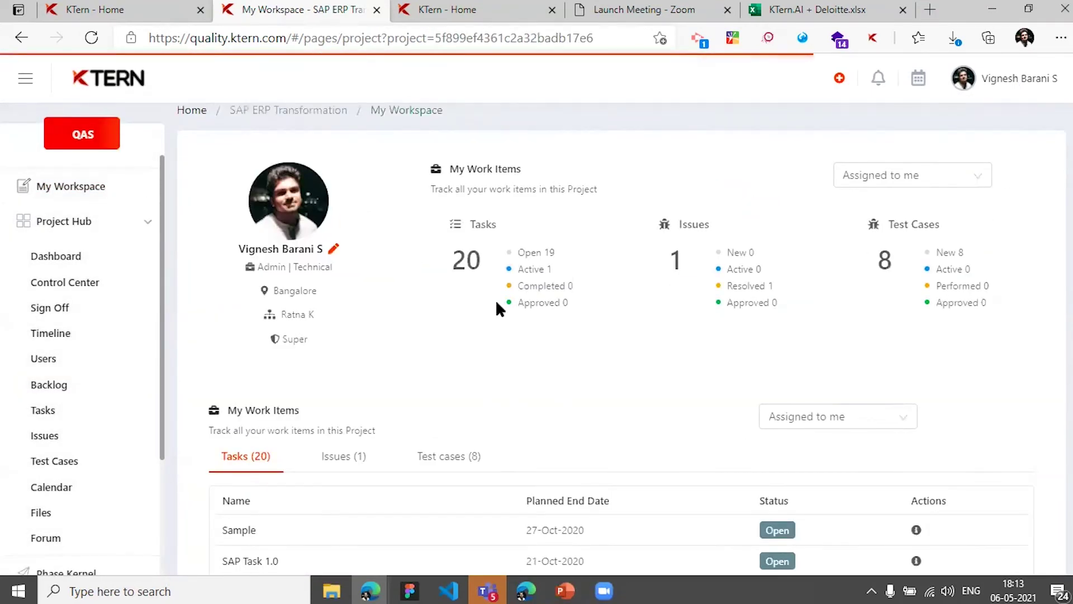
pyautogui.click(127, 380)
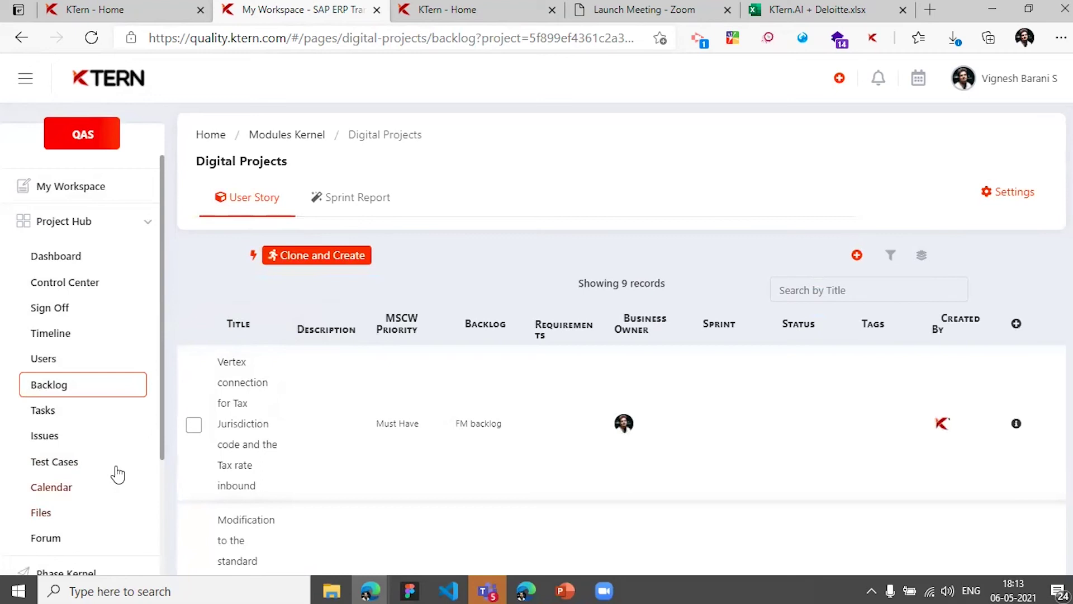
pyautogui.scroll(-3, 117, 472)
pyautogui.click(103, 449)
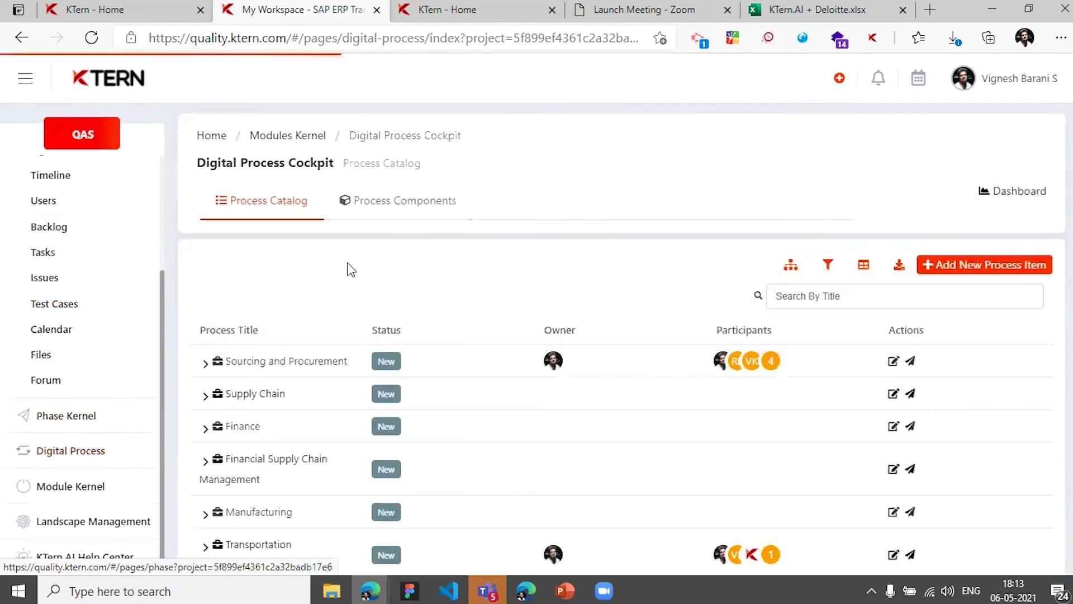
# Show the Process Components list with a collapsed sidebar, filtered to Form components only
pyautogui.click(408, 206)
pyautogui.scroll(-1, 392, 295)
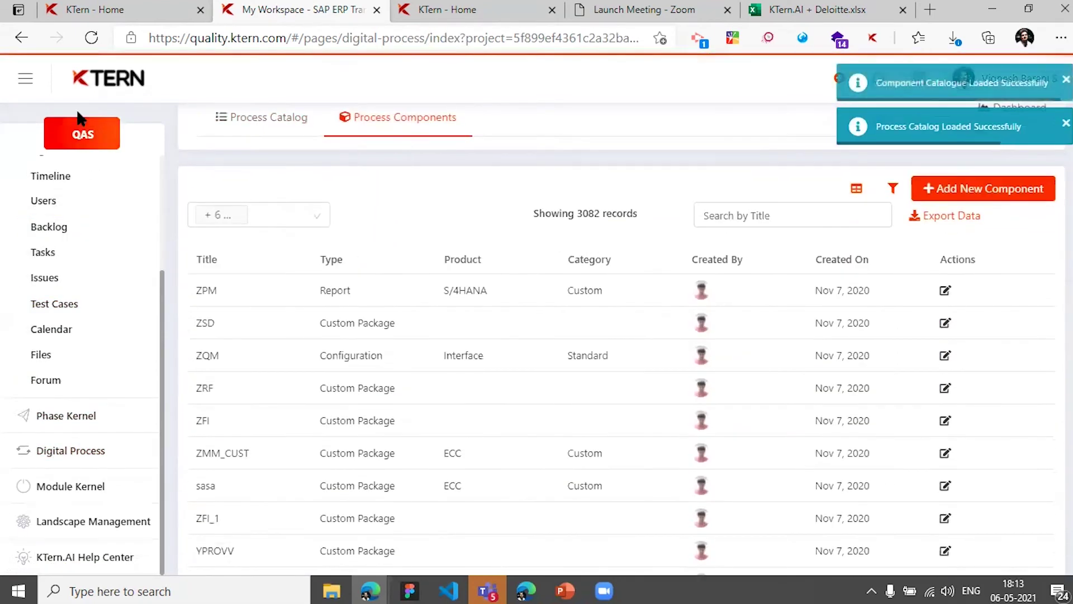
pyautogui.click(35, 82)
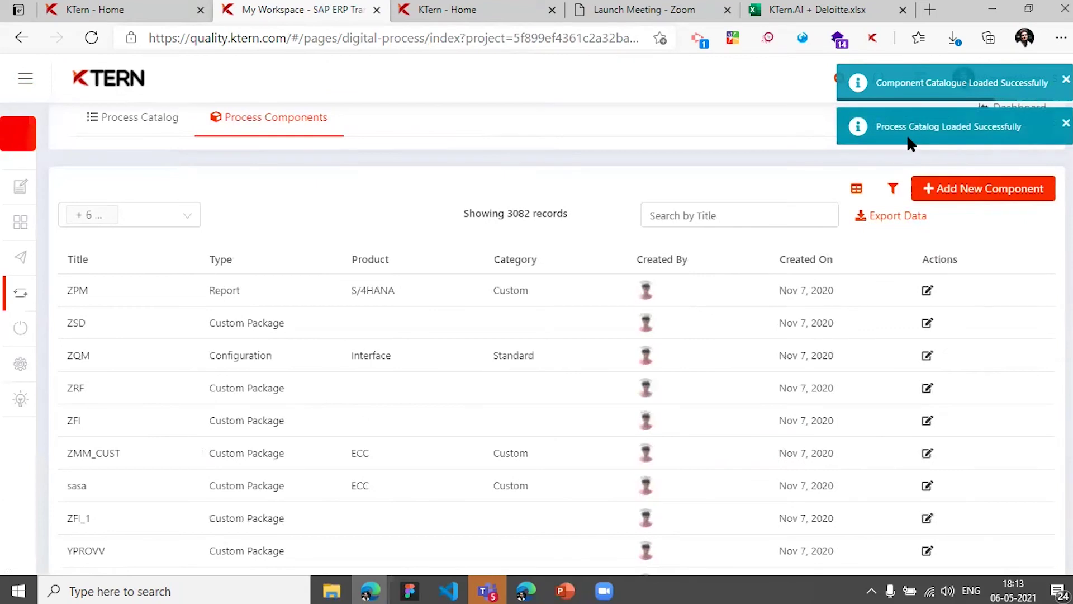
pyautogui.click(895, 189)
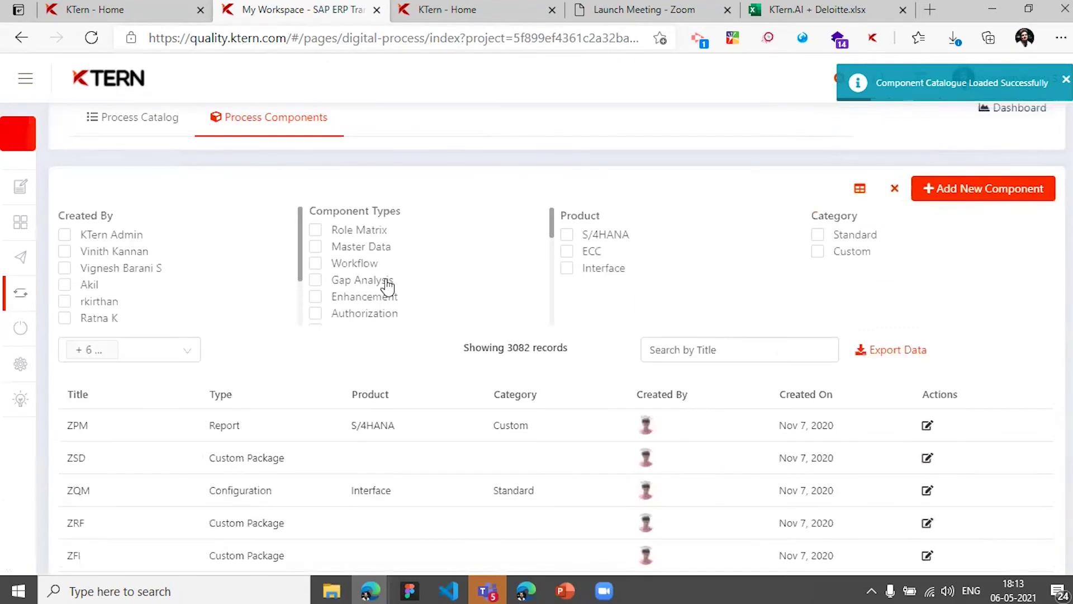
pyautogui.scroll(-1, 388, 286)
pyautogui.click(349, 294)
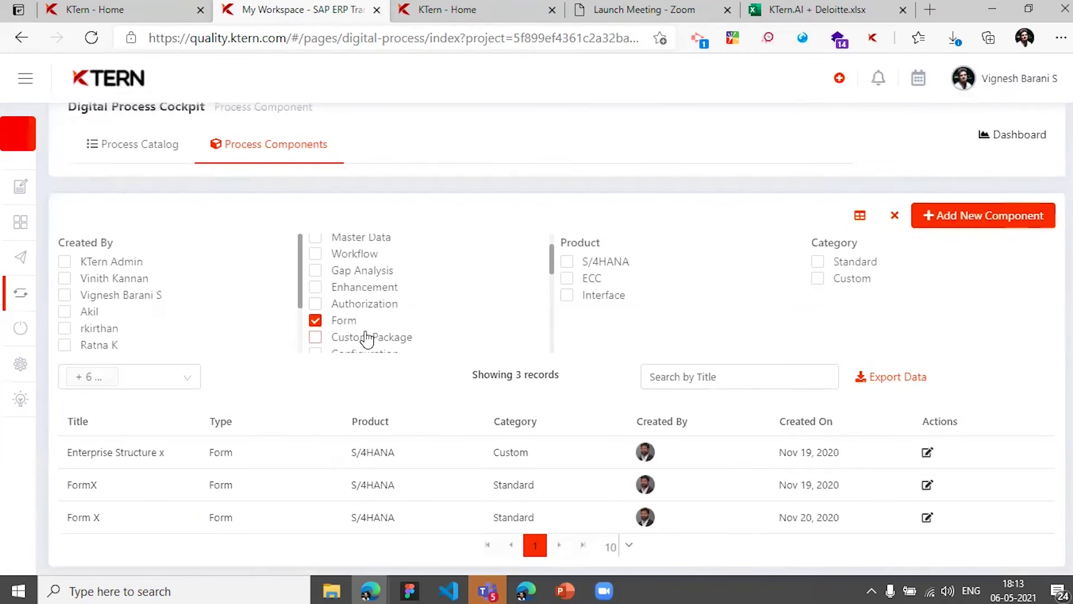
pyautogui.scroll(1, 532, 257)
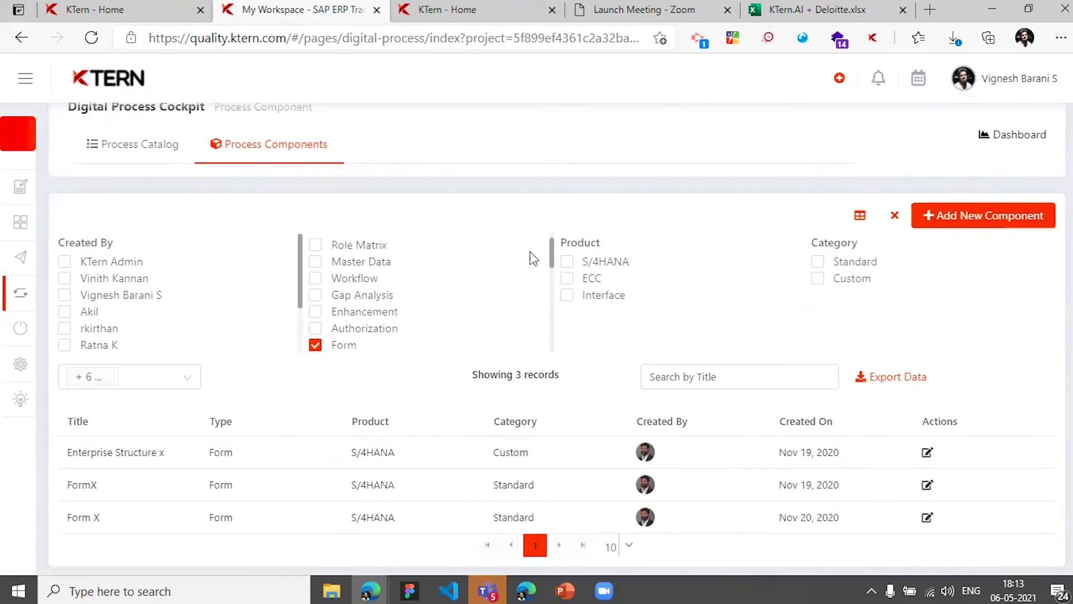
# Show the process components as an editable Excel workbook grid with a wider Title column
pyautogui.click(860, 215)
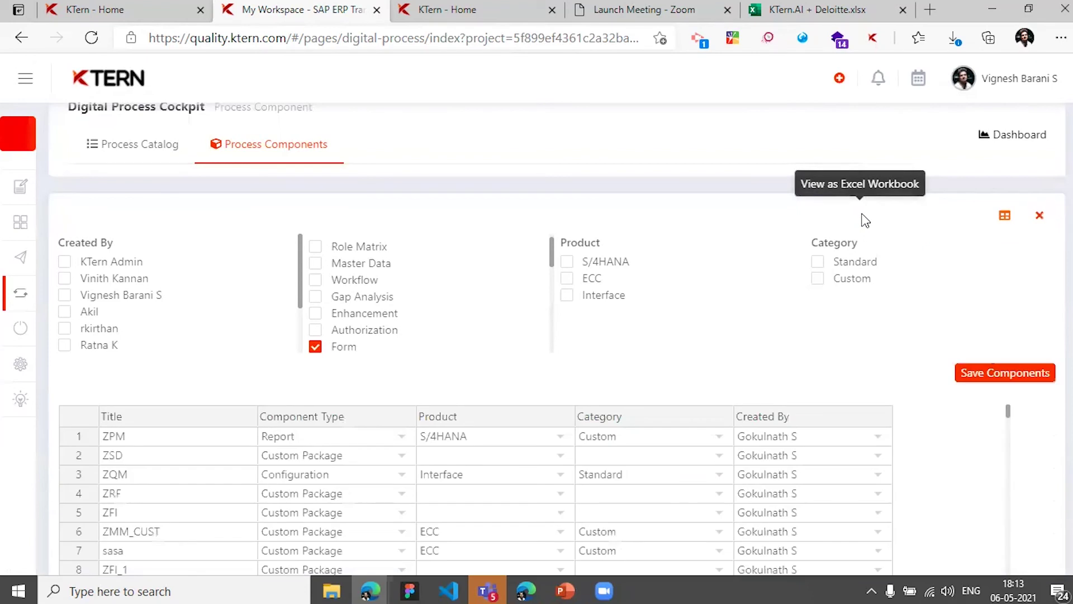
pyautogui.scroll(-3, 723, 203)
pyautogui.scroll(-20, 655, 384)
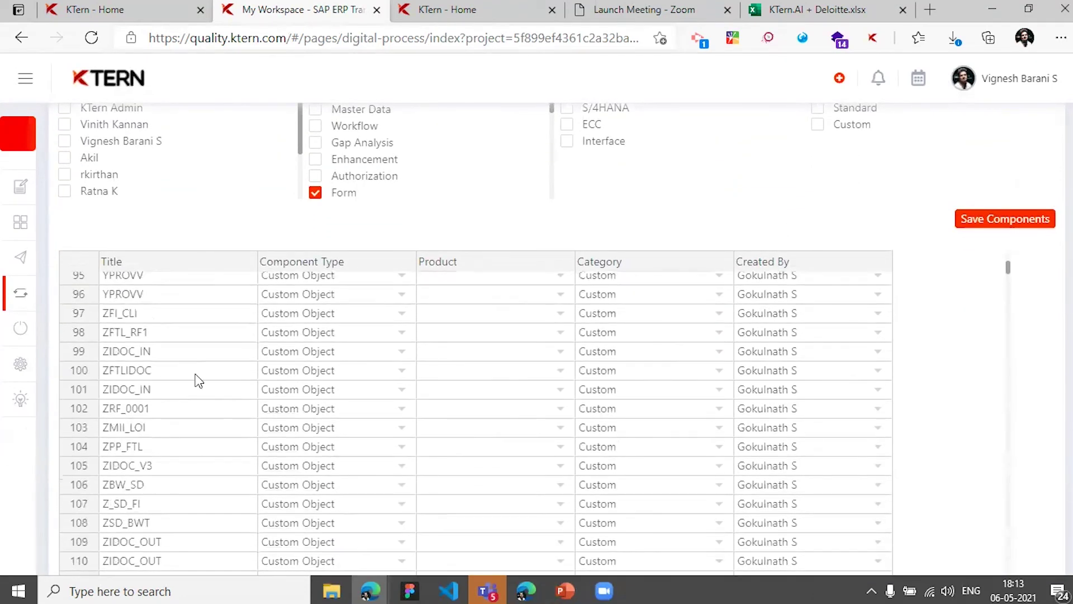
pyautogui.moveTo(255, 261); pyautogui.dragTo(291, 261)
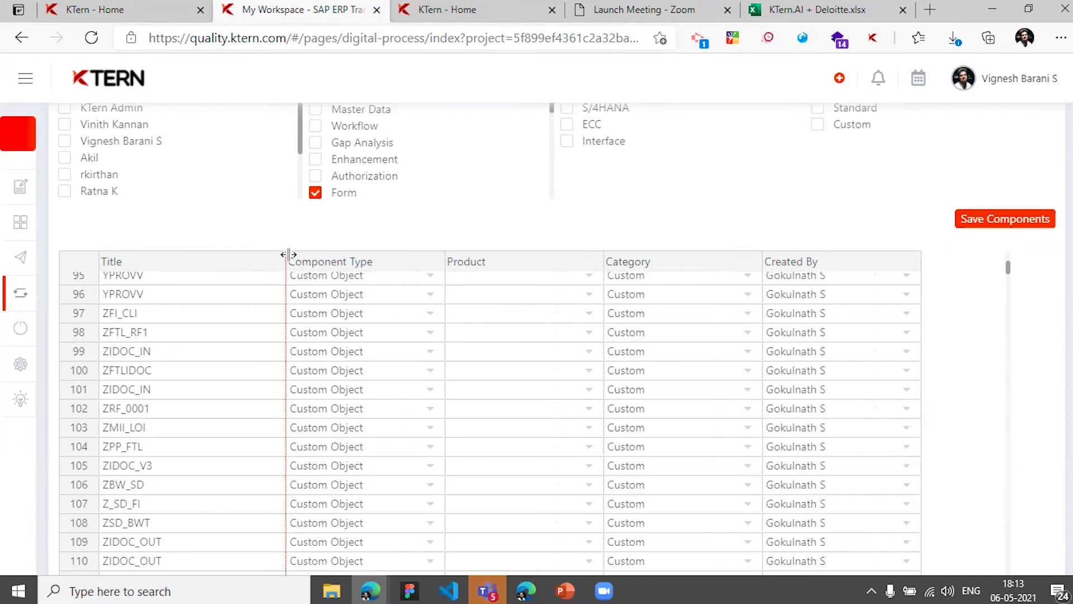
pyautogui.click(254, 383)
# Scroll the grid to the Custom Object entries past row 300, such as ZALTEZZA and ZELAB_TIME
pyautogui.scroll(15, 252, 377)
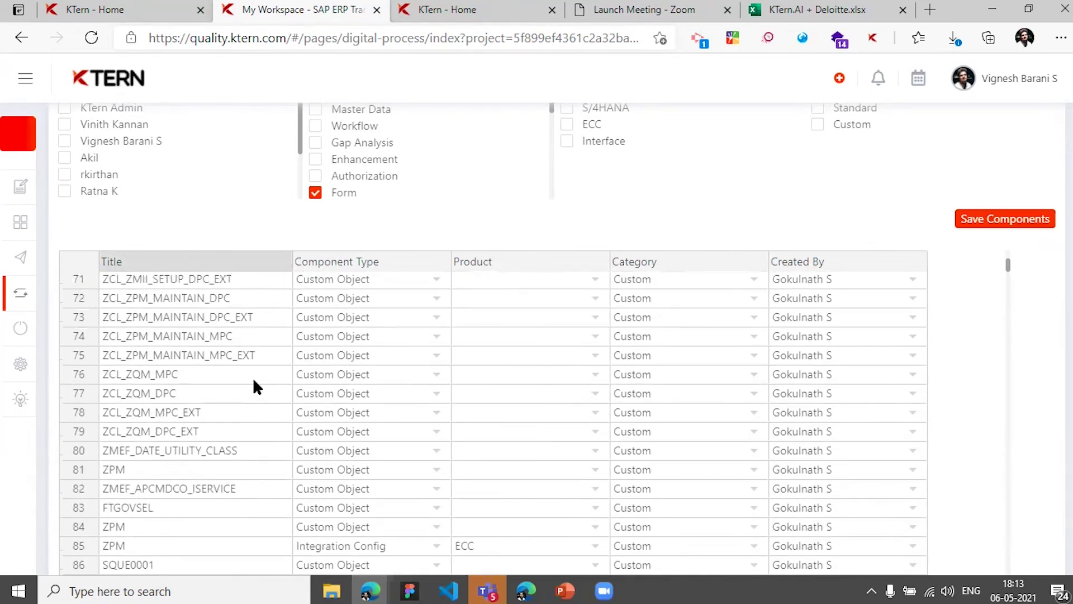
pyautogui.scroll(5, 249, 400)
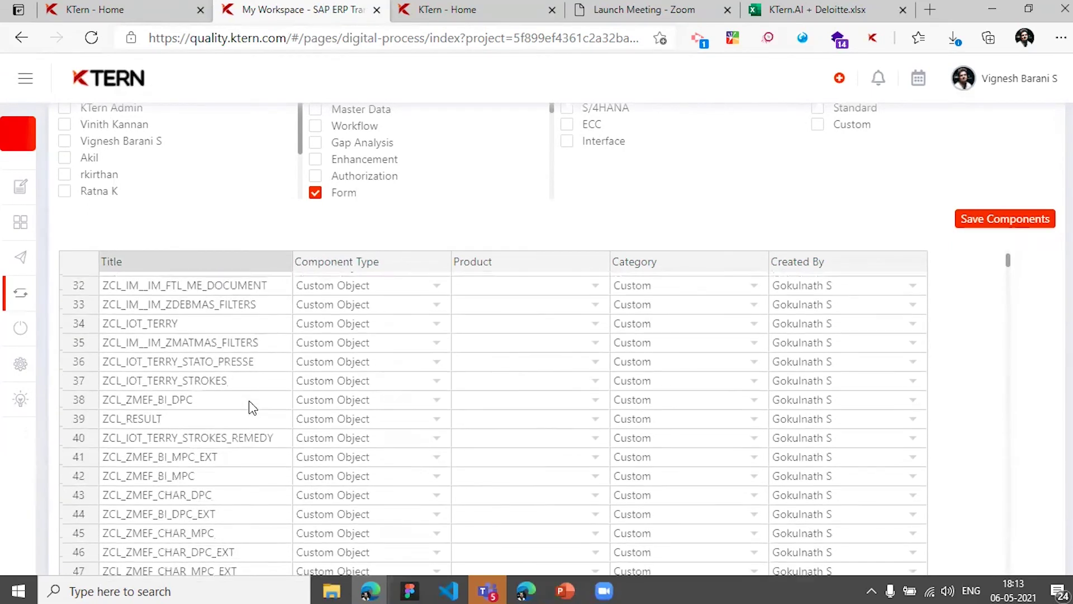
pyautogui.scroll(-10, 249, 400)
pyautogui.scroll(-20, 249, 400)
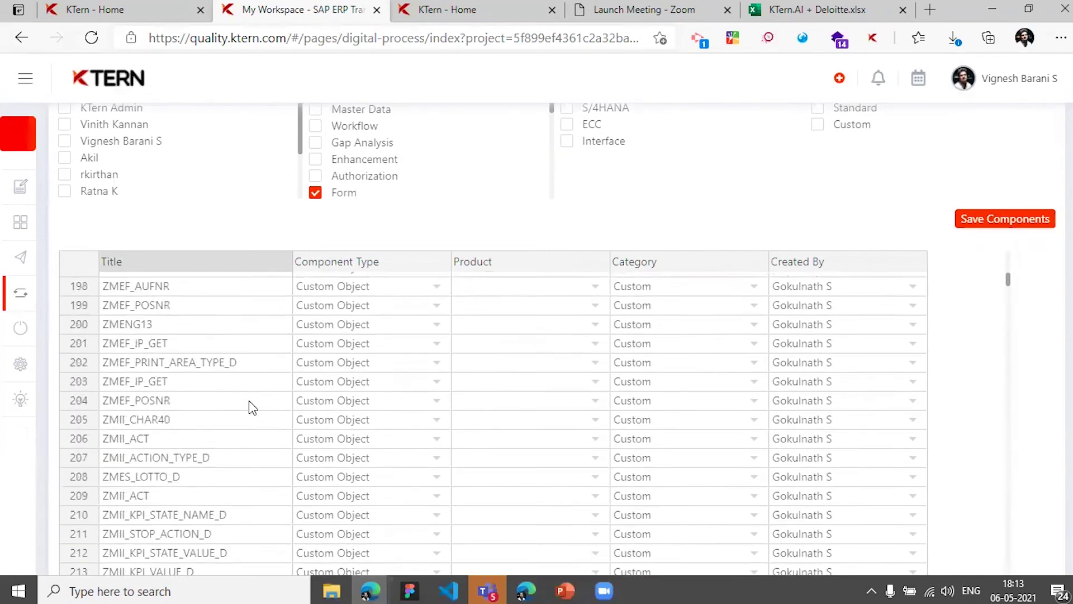
pyautogui.scroll(-1, 249, 400)
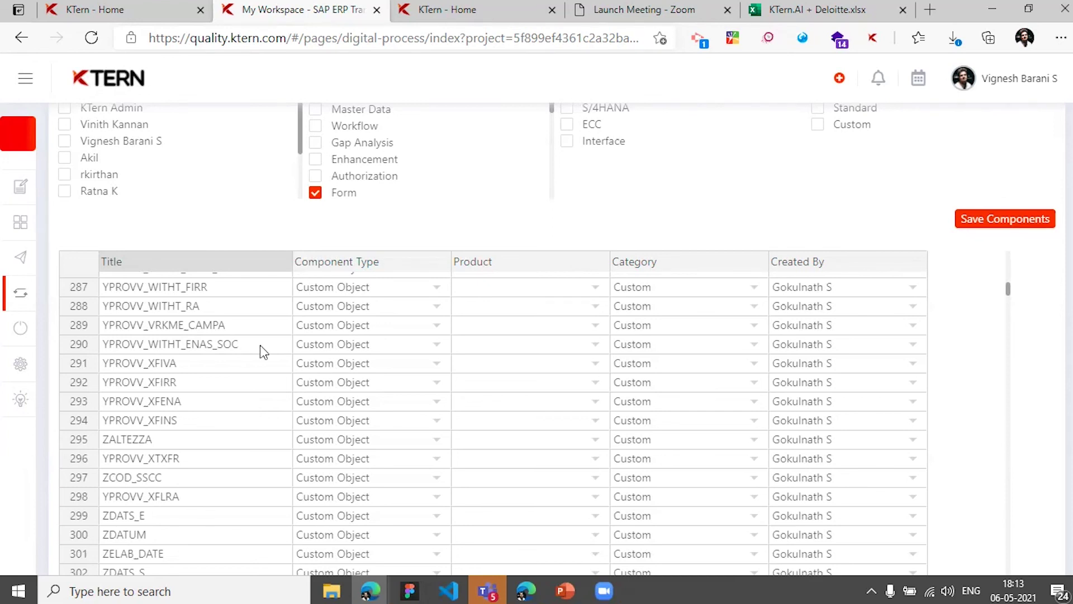
pyautogui.scroll(-1, 389, 224)
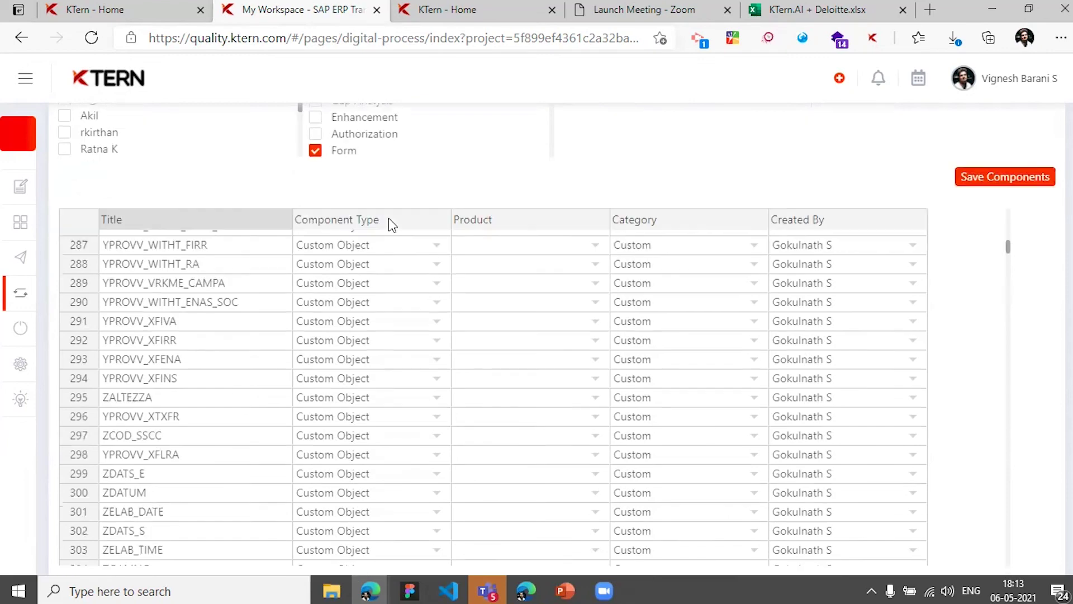